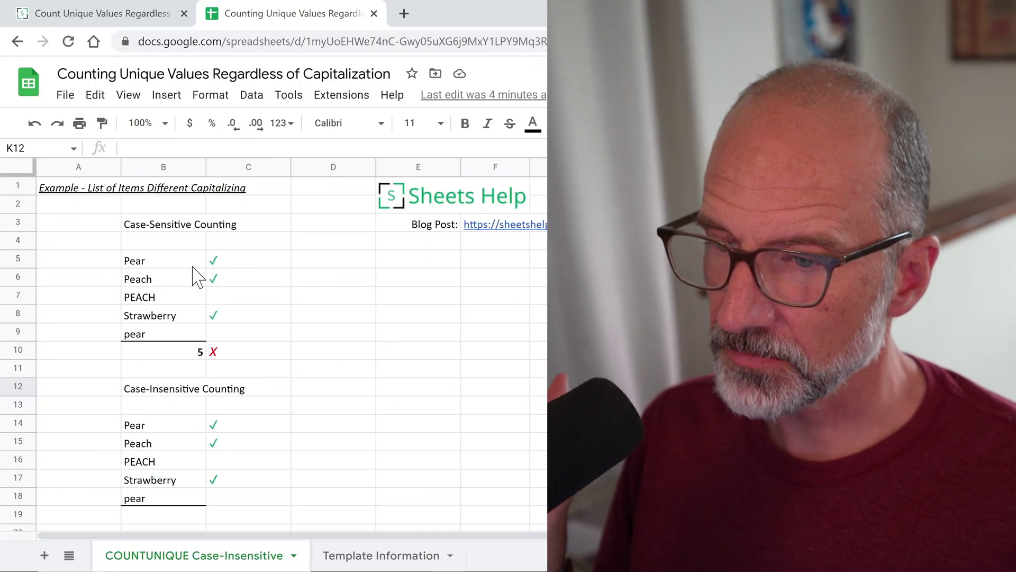
Step: Review B10's COUNTUNIQUE count of 5 and the Pear/pear duplicates, then switch to the blog article
left_click(187, 367)
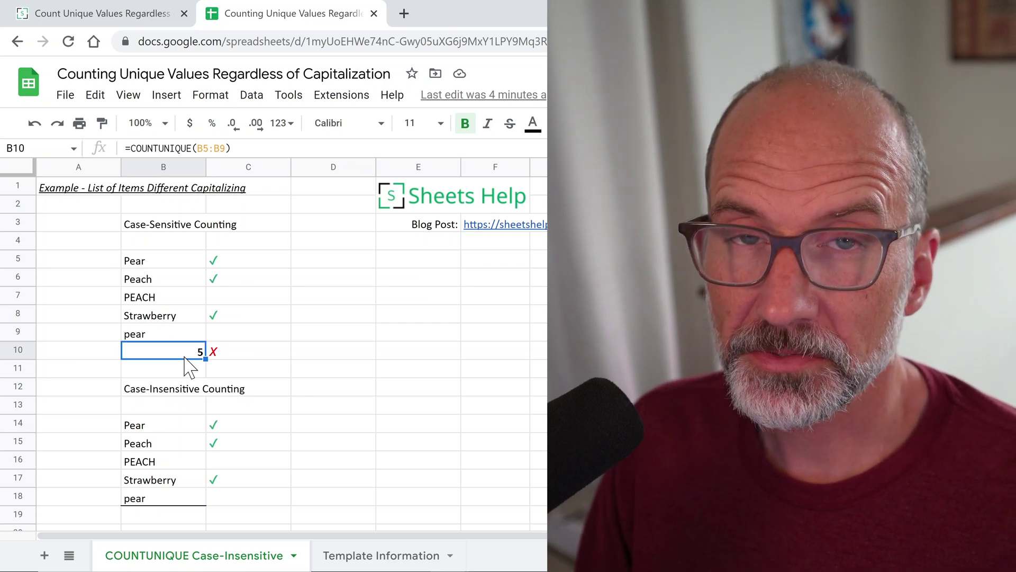
left_click_drag(175, 264, 179, 285)
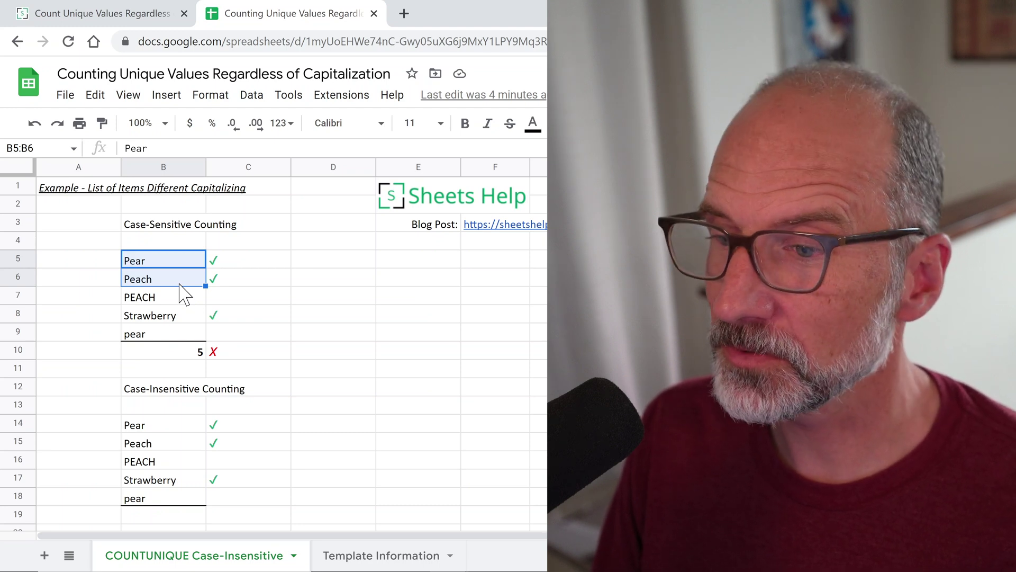
left_click(161, 263)
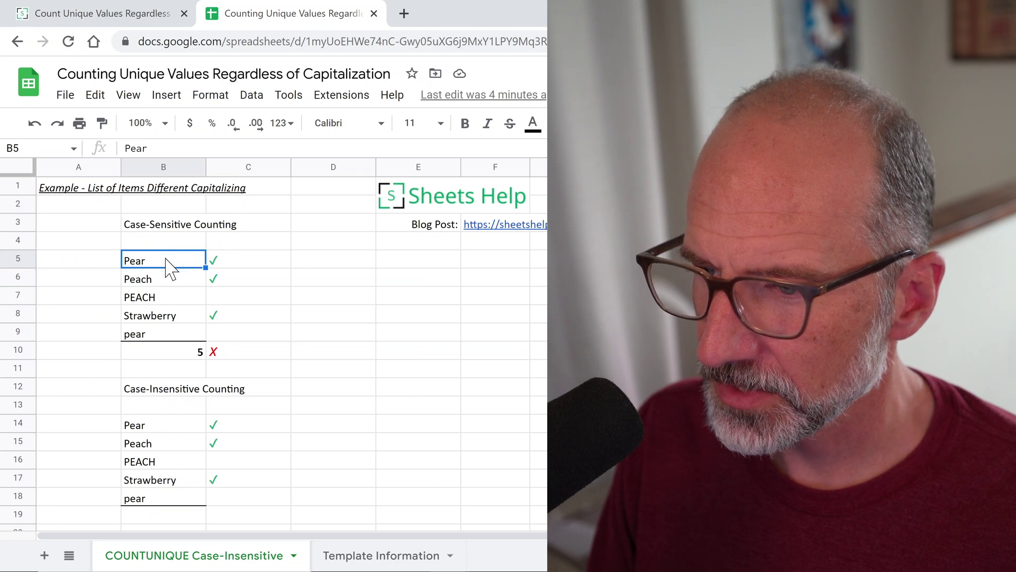
left_click(166, 336)
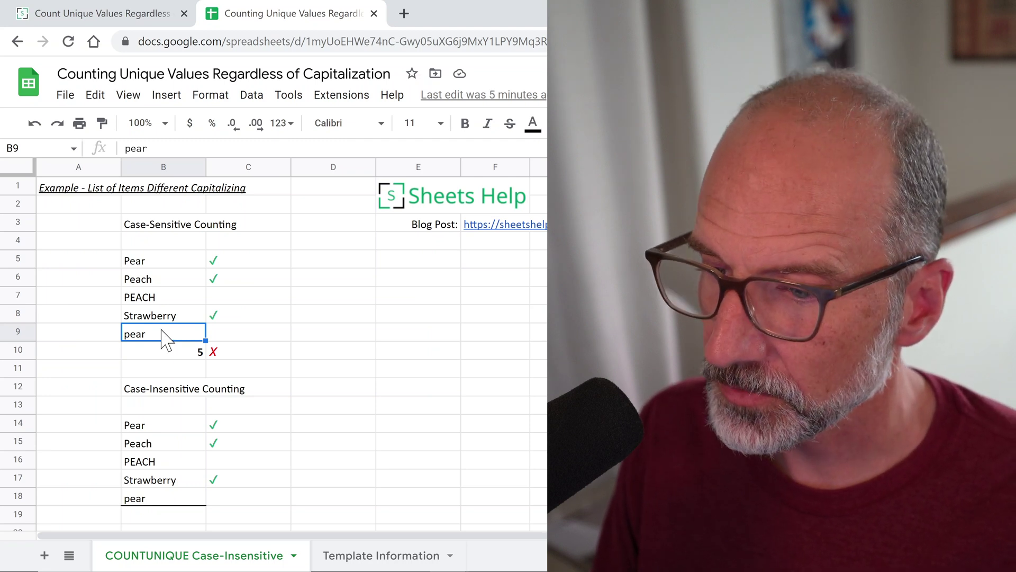
left_click(168, 353)
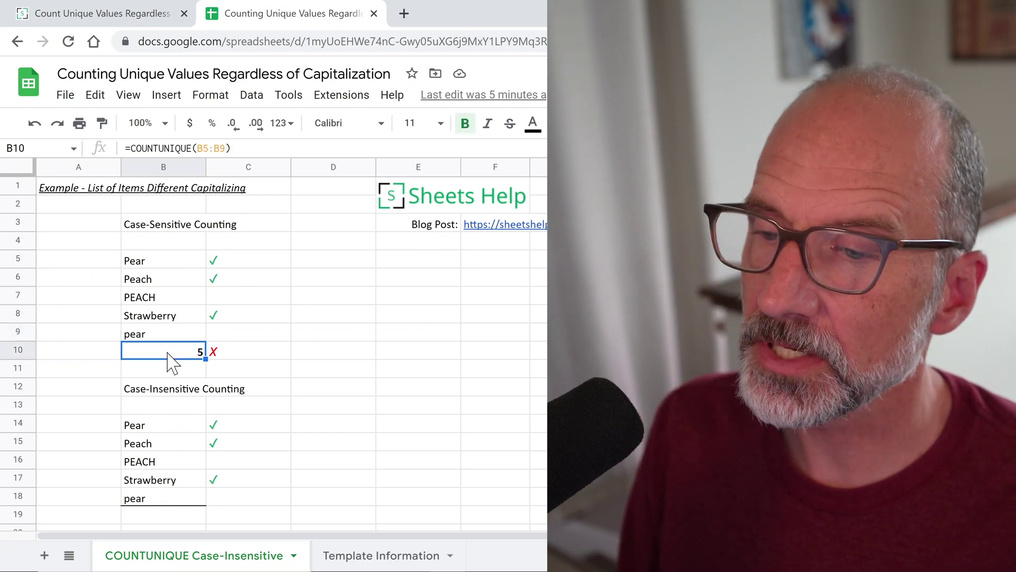
left_click(128, 19)
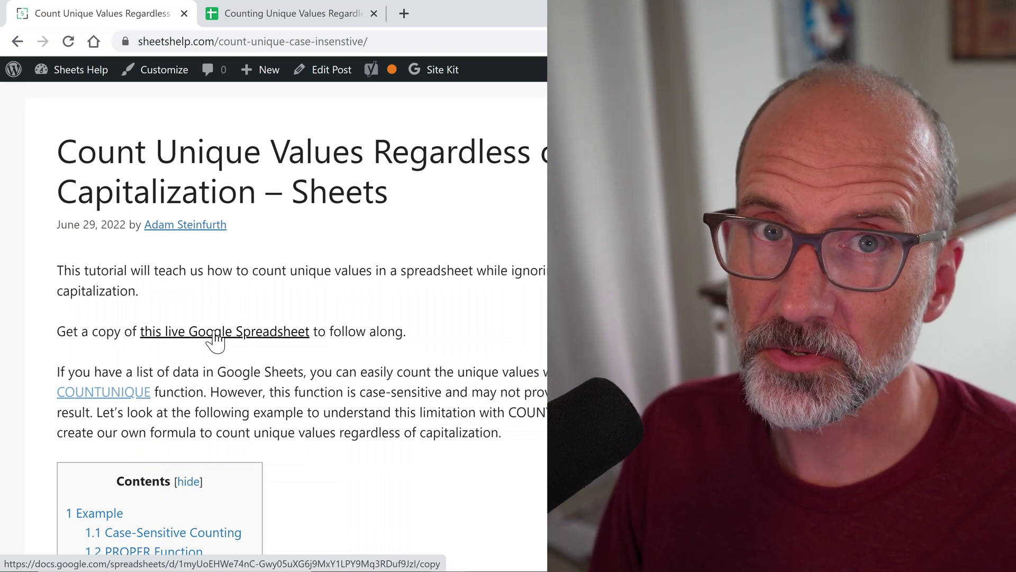
Step: Return to the spreadsheet and view B10's formula without changing it
left_click(309, 16)
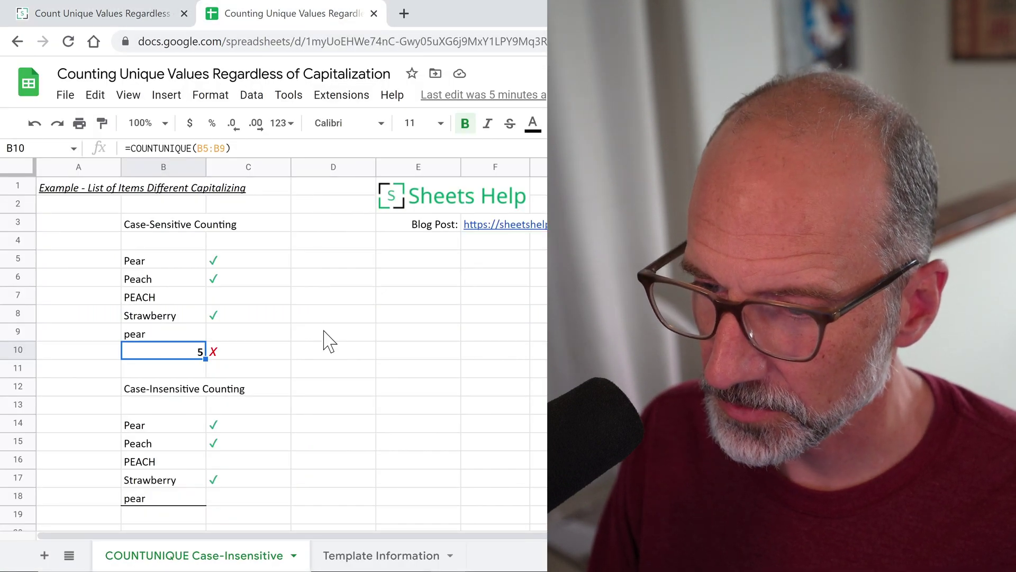
key("Return")
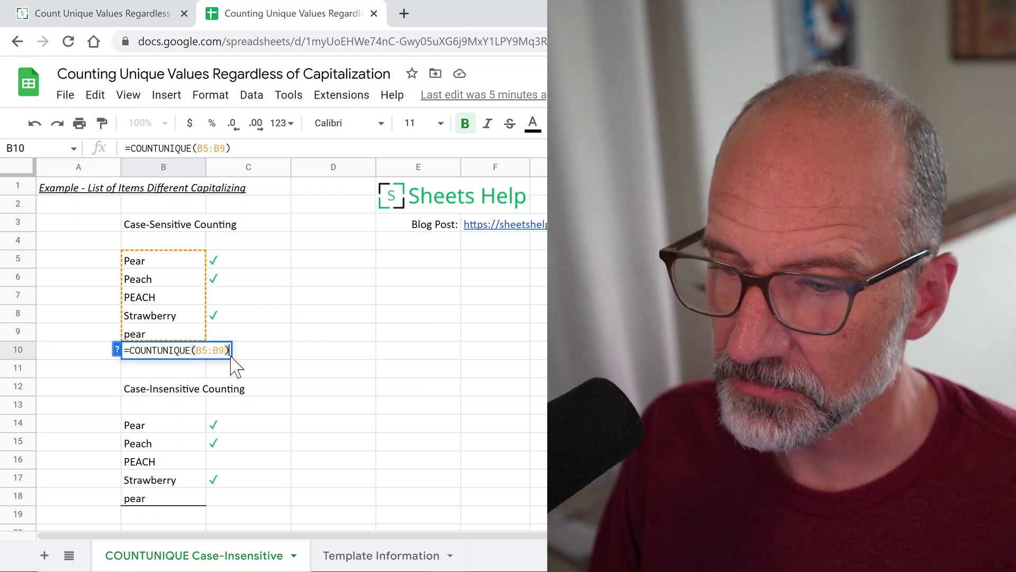
key("Escape")
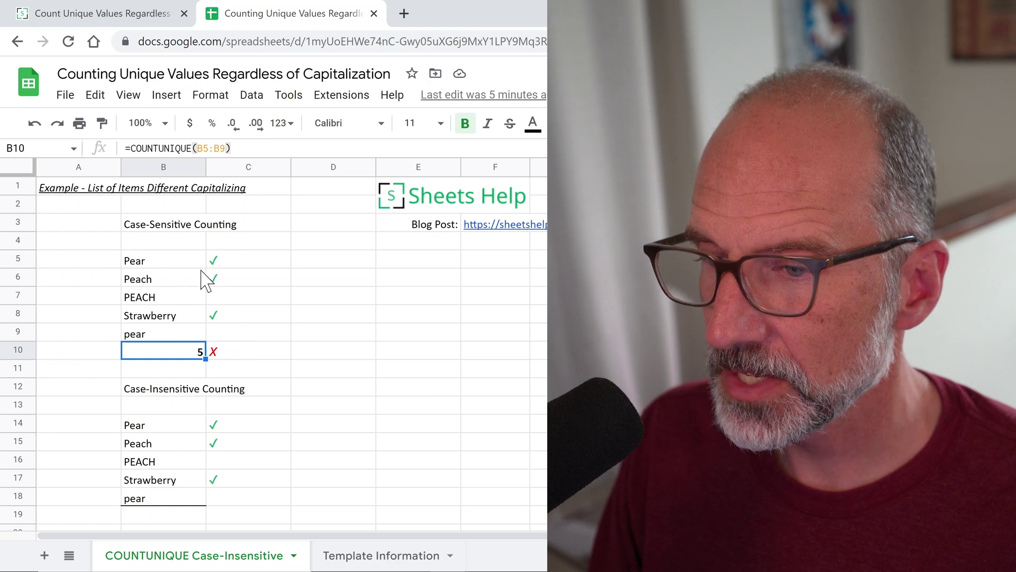
Step: Point out the unique check marks and the PEACH and pear case duplicates in both lists
left_click(232, 268)
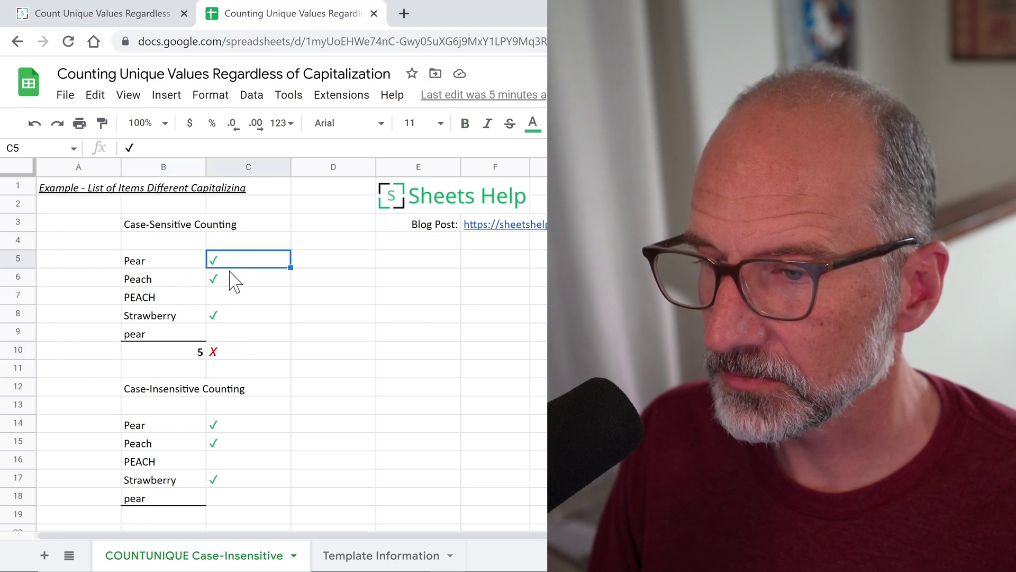
left_click(230, 276)
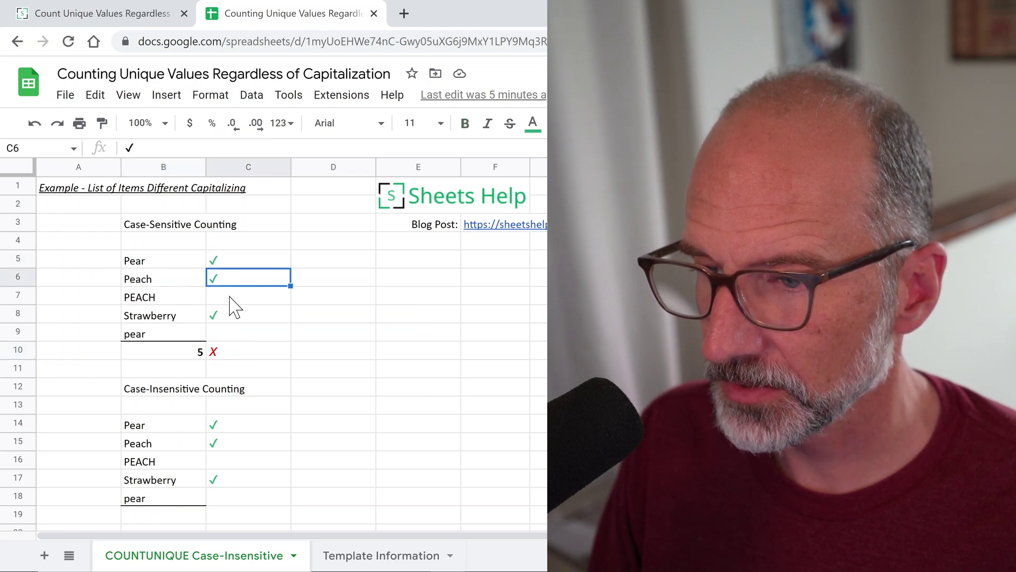
left_click(225, 318)
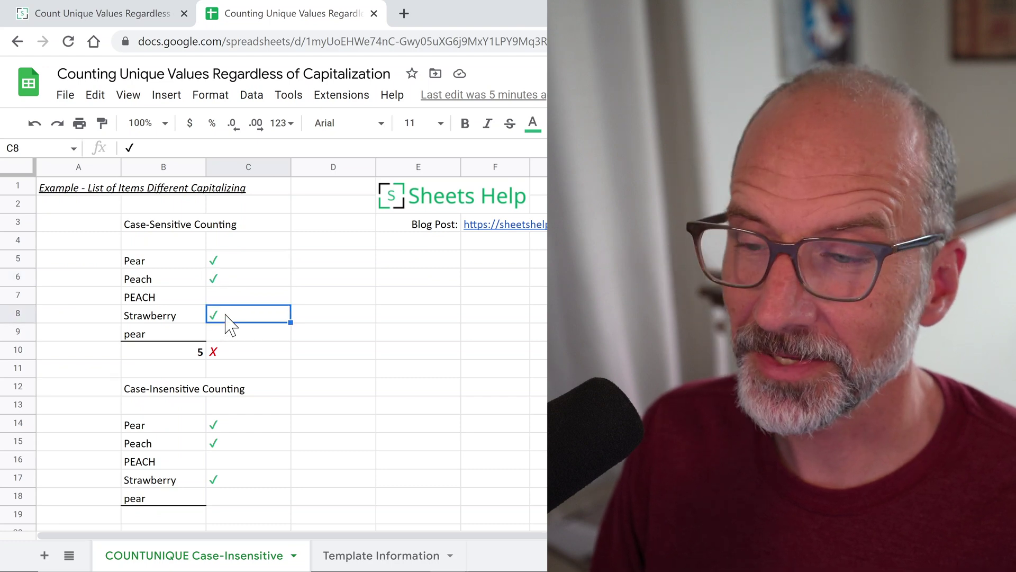
left_click(175, 299)
left_click(167, 337)
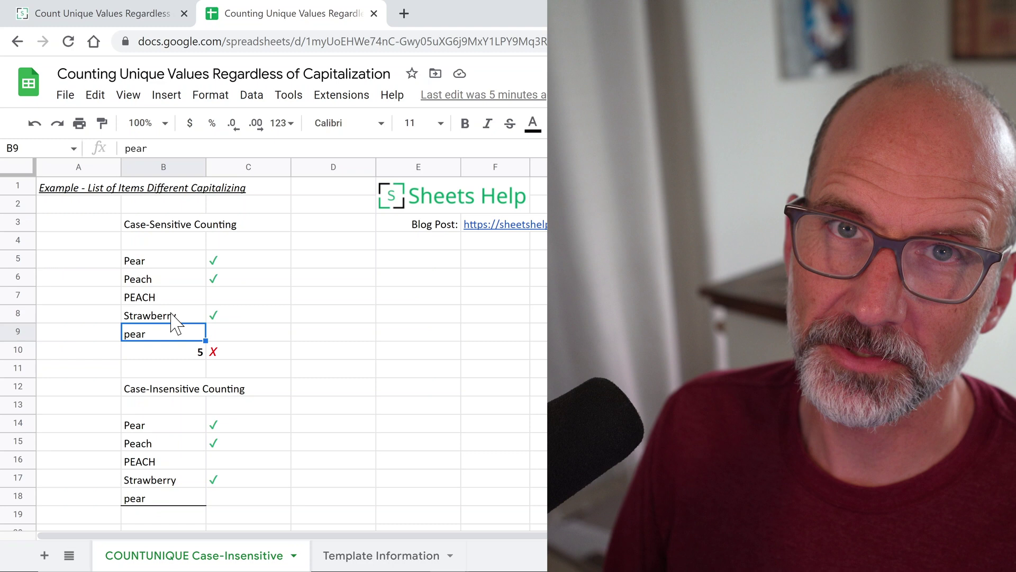
left_click(161, 263)
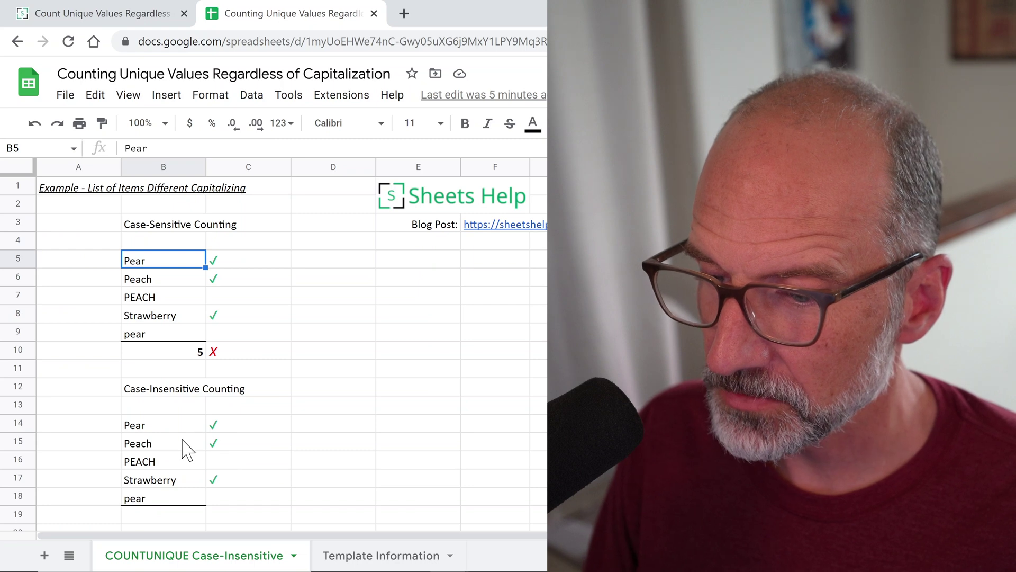
left_click(188, 505)
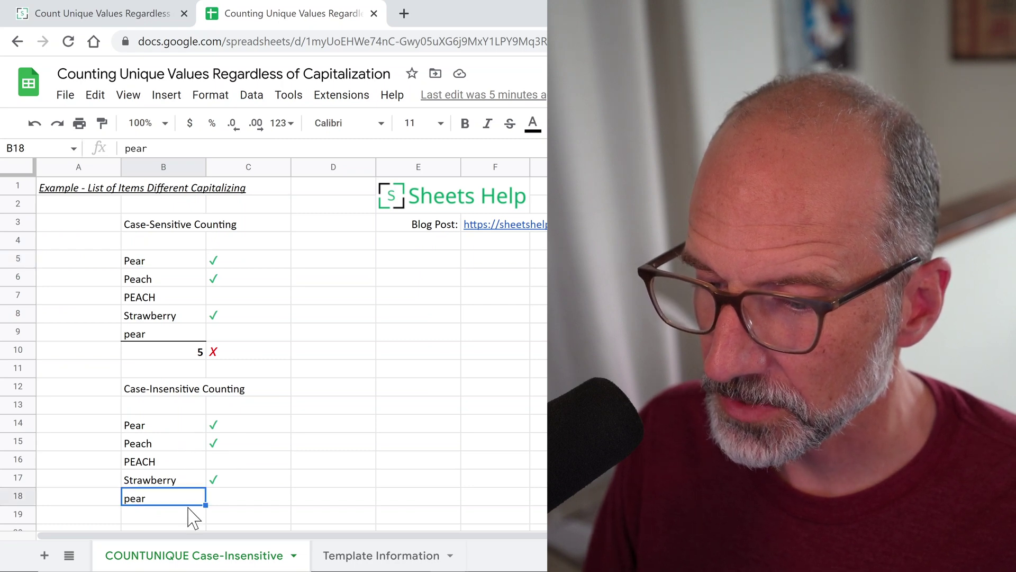
left_click(195, 516)
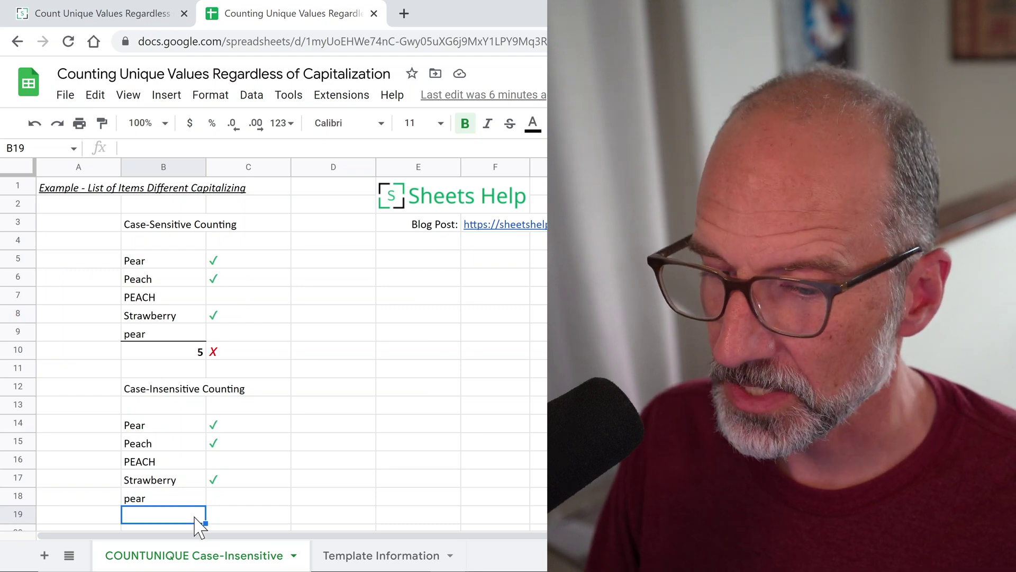
Step: Start a formula with = in cell D14 beside the case-insensitive list
left_click(321, 426)
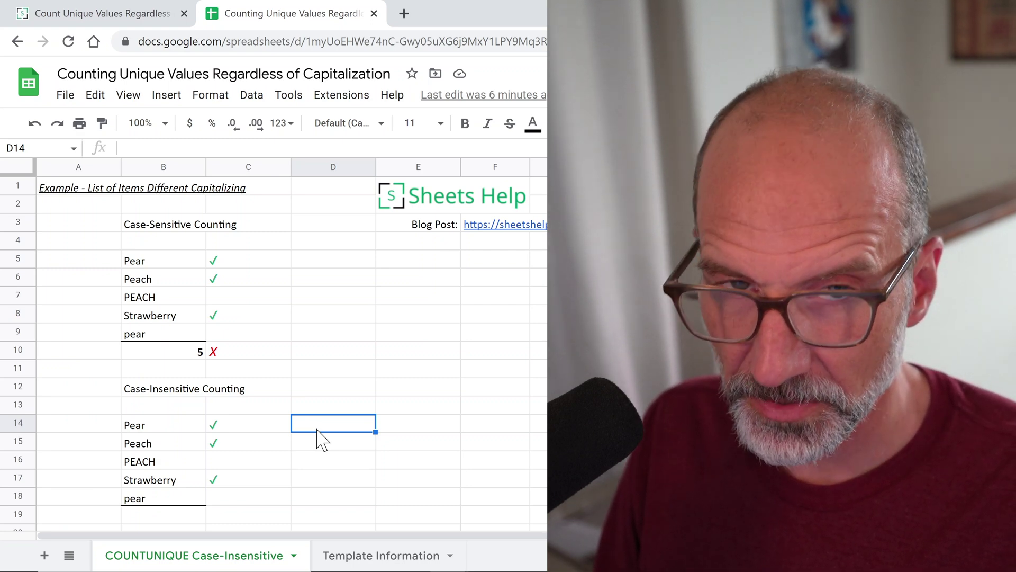
type("=")
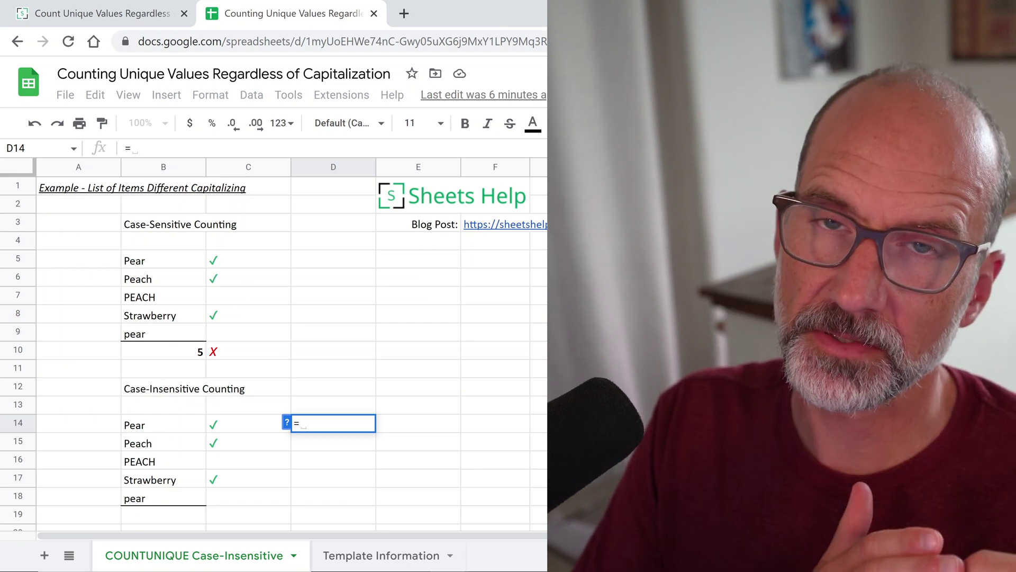
Step: Enter =PROPER(B14) in D14 and fill it down through D18
type("P")
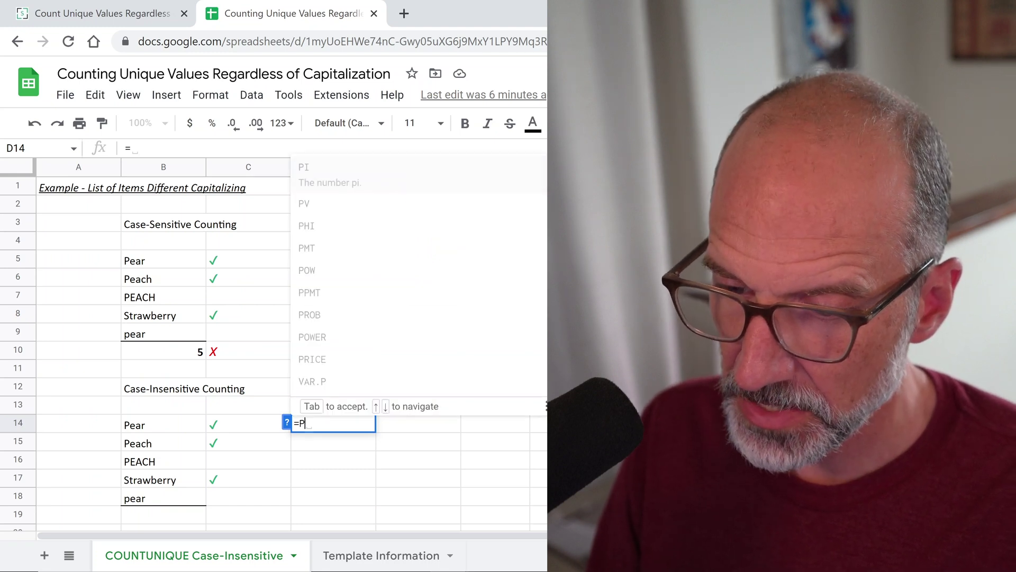
type("ROPER(")
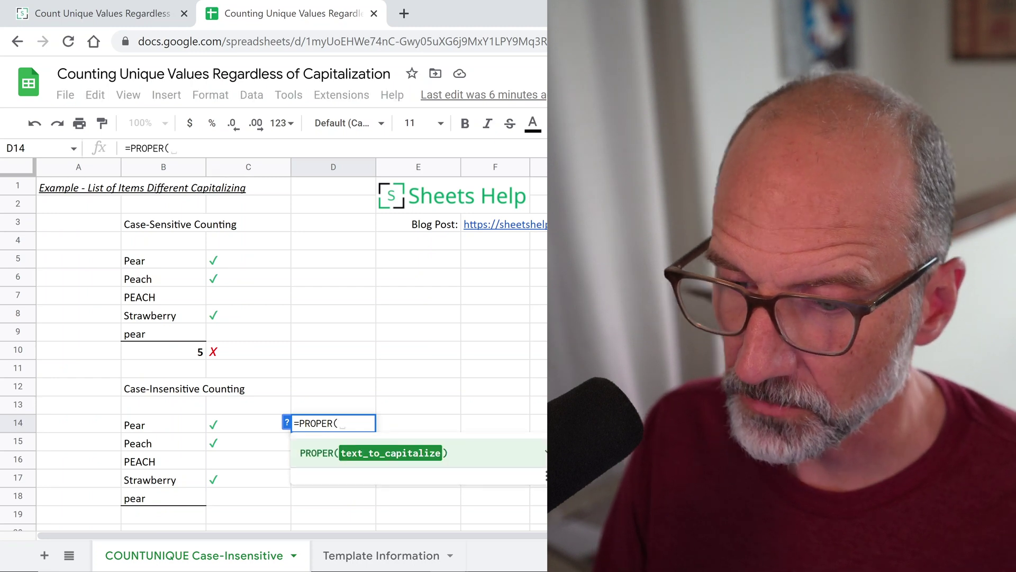
left_click(158, 424)
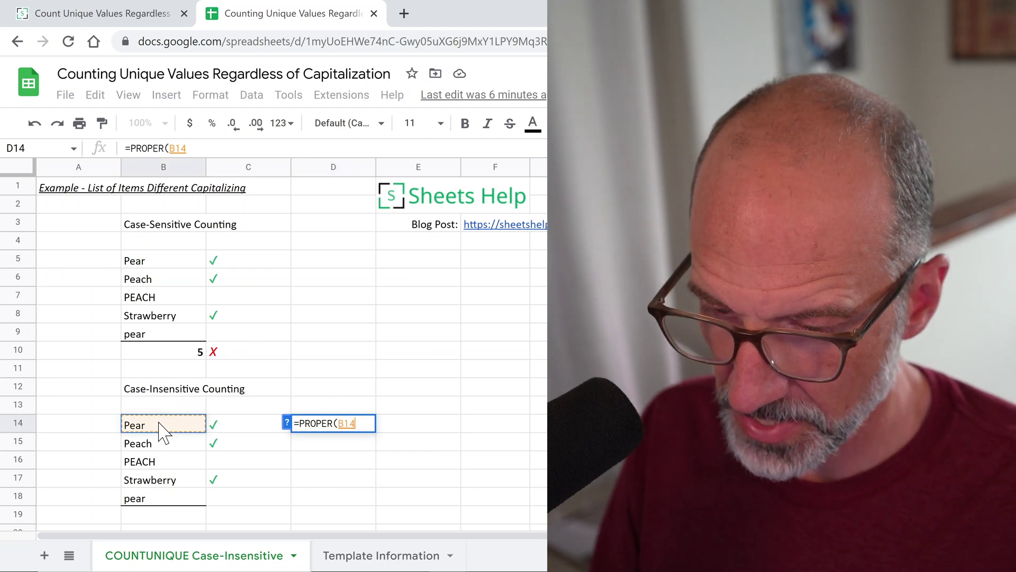
type(")")
key("Return")
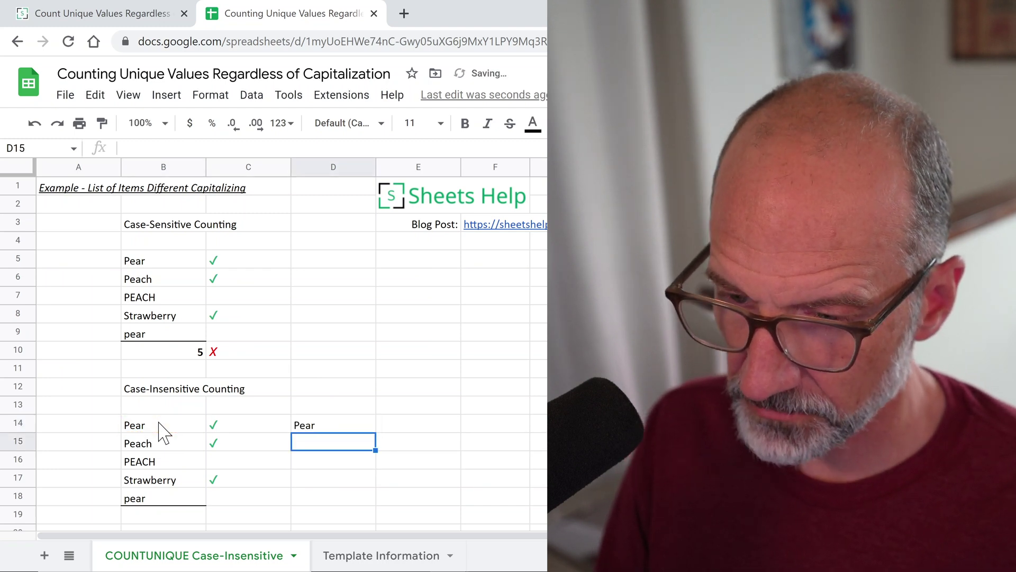
left_click(333, 423)
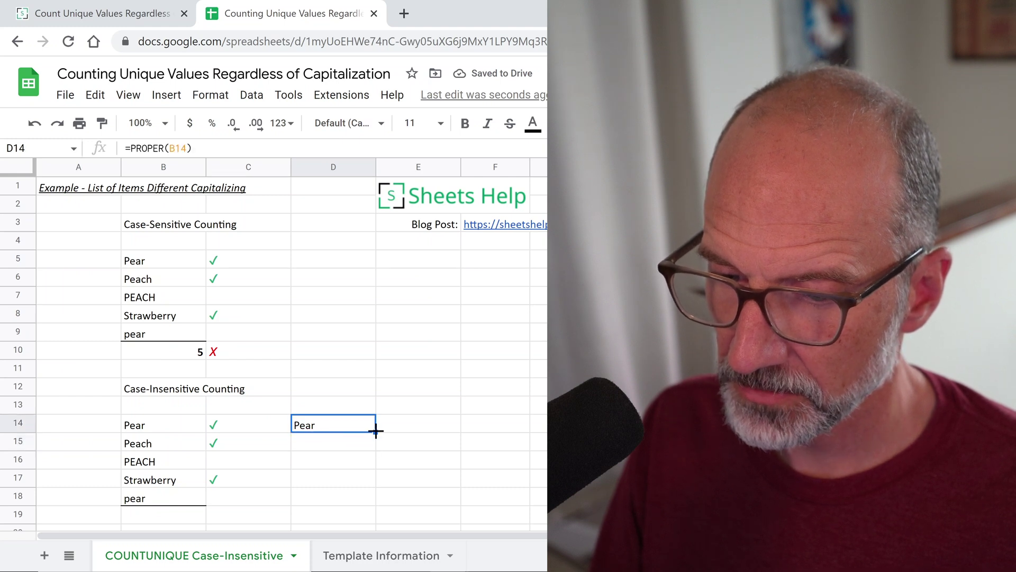
left_click_drag(376, 430, 374, 500)
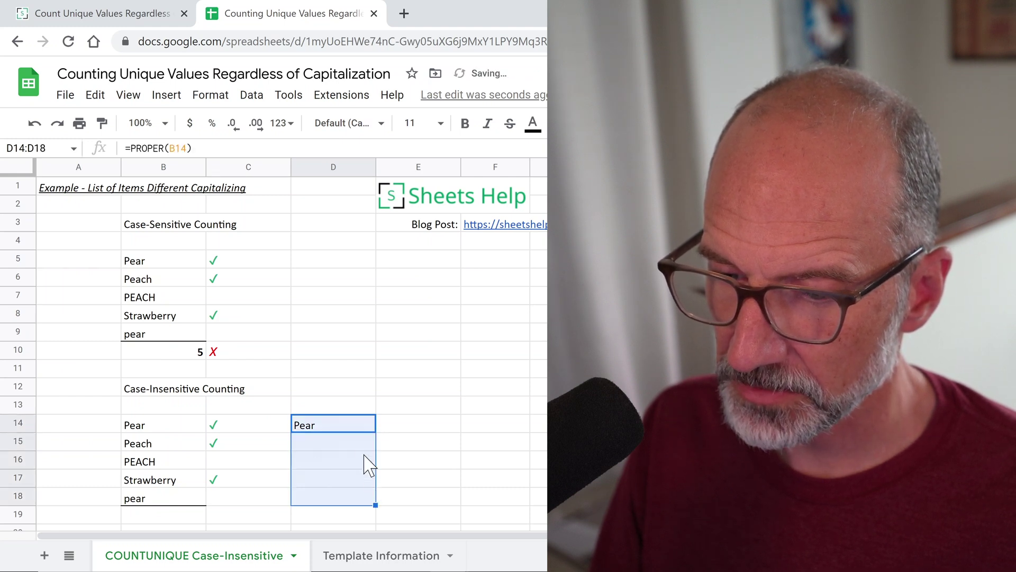
Step: Select the proper-case helper results in D14:D18
left_click(337, 432)
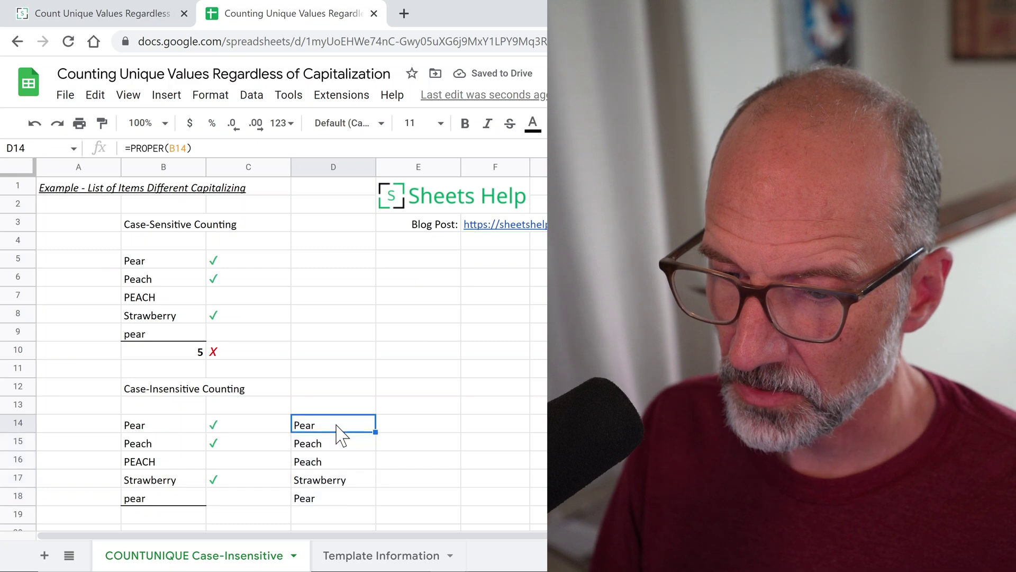
left_click(347, 500, "ctrl")
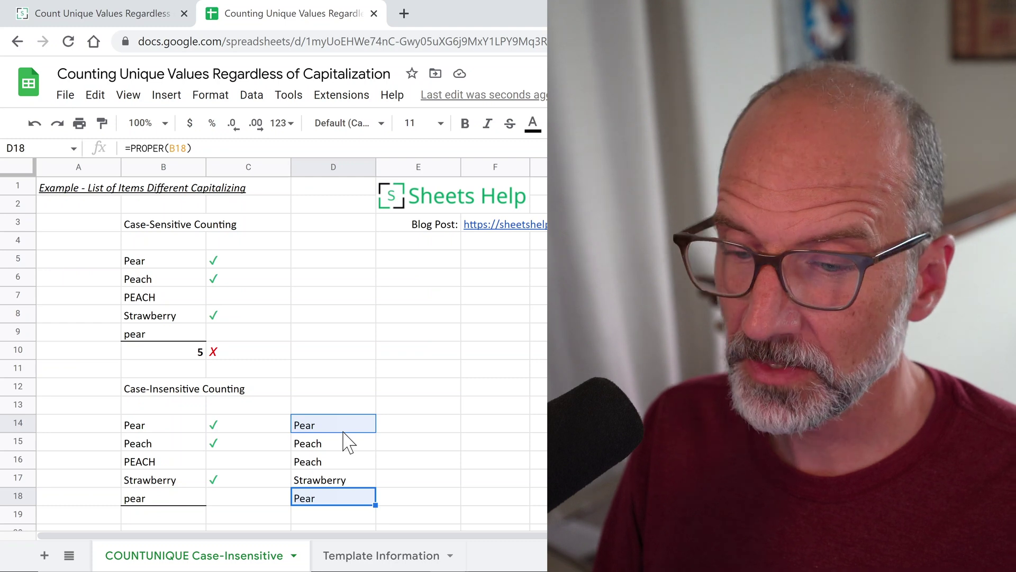
key("Up")
key("Up")
key("Up")
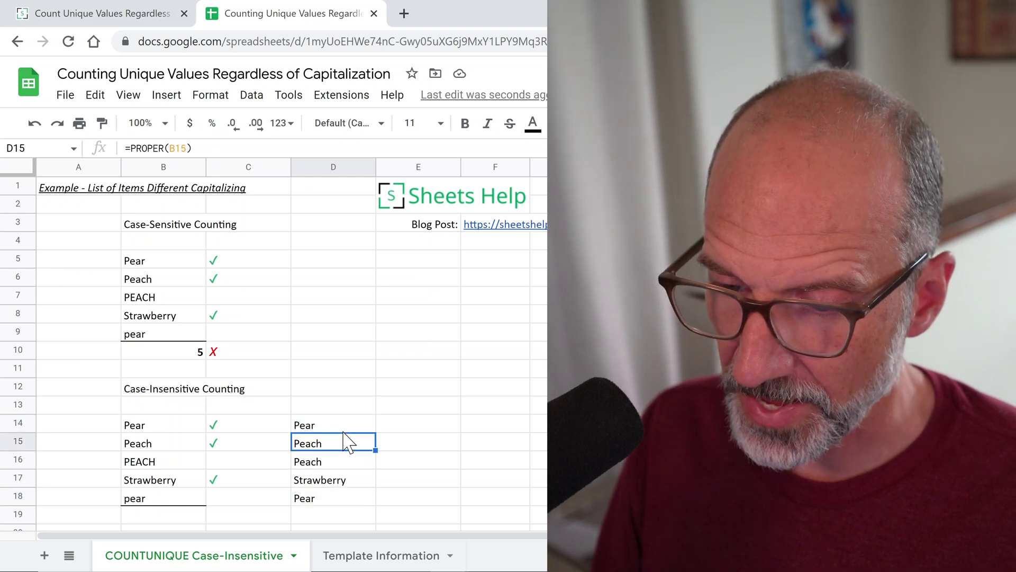
key("Up")
key("ctrl+shift+Down")
Step: Clear D14:D18 and type =ARRAYFORMULA(PROPER(B14:B18)) into D14, fixing the mistyped column A reference
key("Delete")
left_click(343, 430)
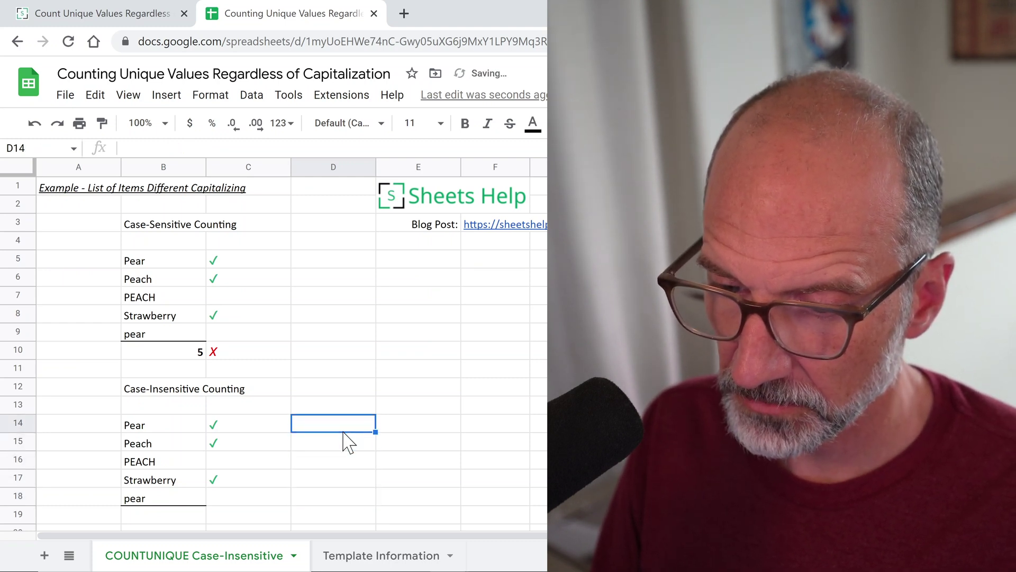
type("=")
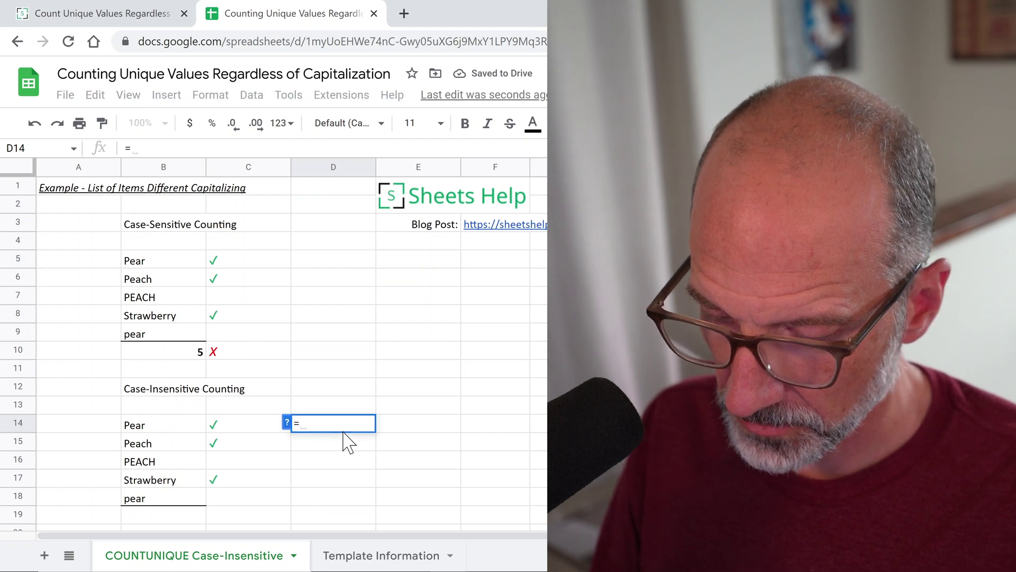
type("ARRA")
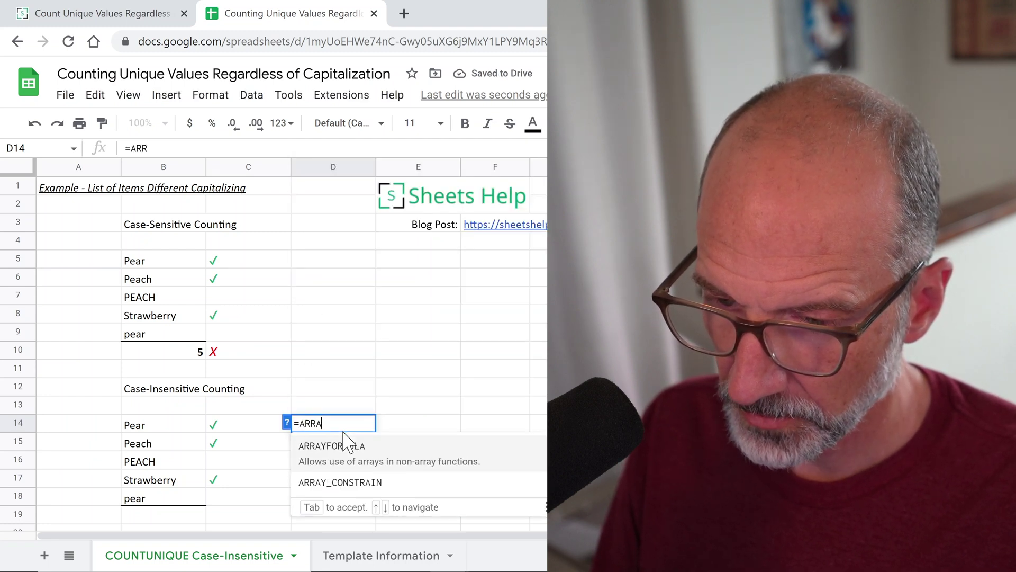
type("YFORMULA")
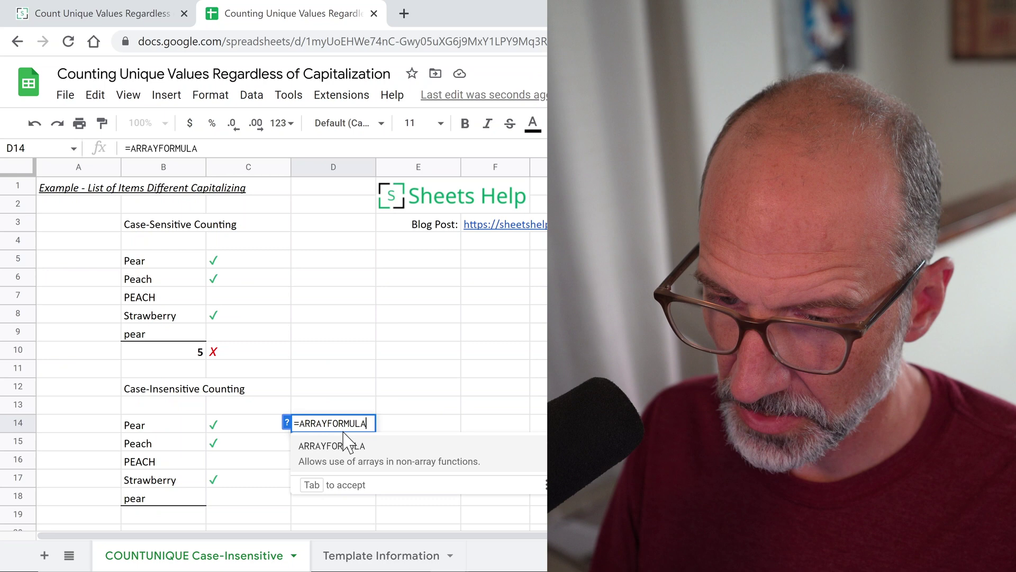
type("(")
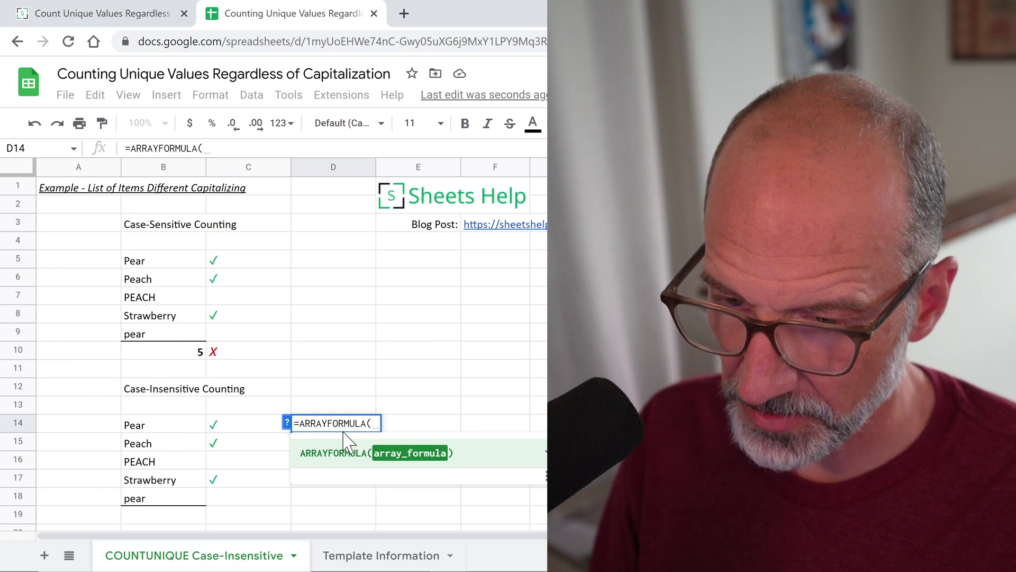
type("PROPER")
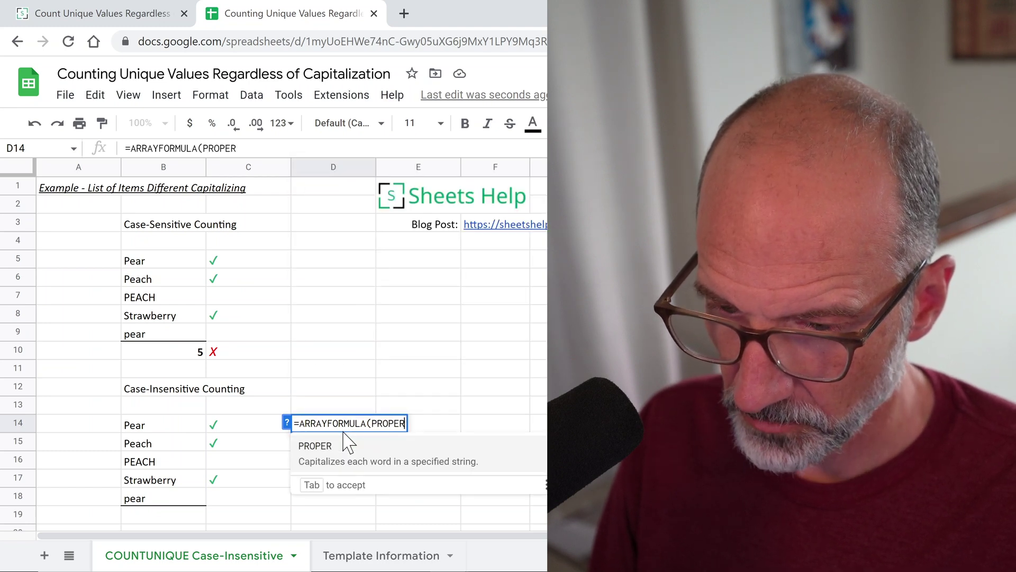
type("(A14:")
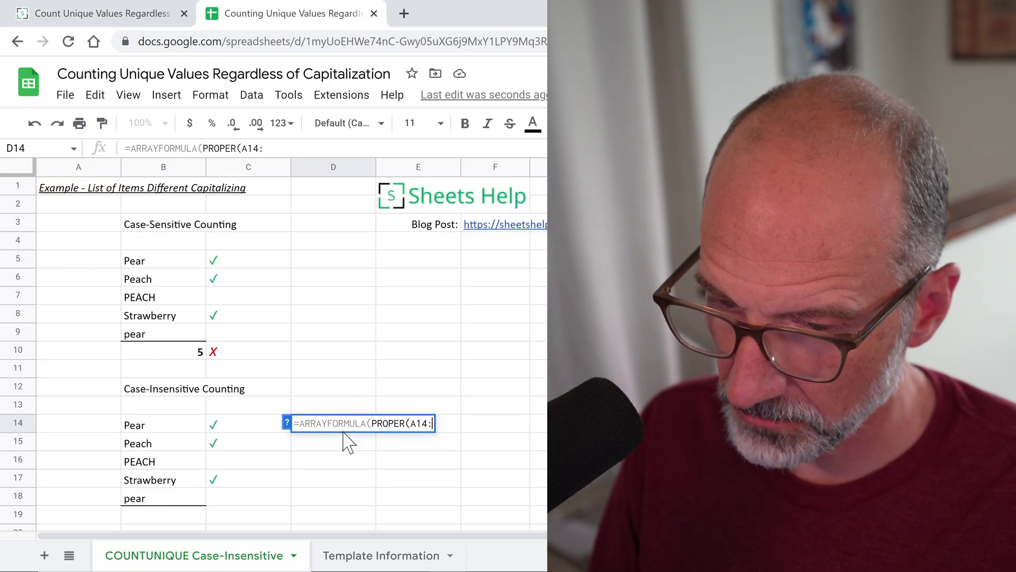
key("BackSpace")
key("BackSpace")
key("BackSpace")
key("BackSpace")
type("A")
key("BackSpace")
type("B")
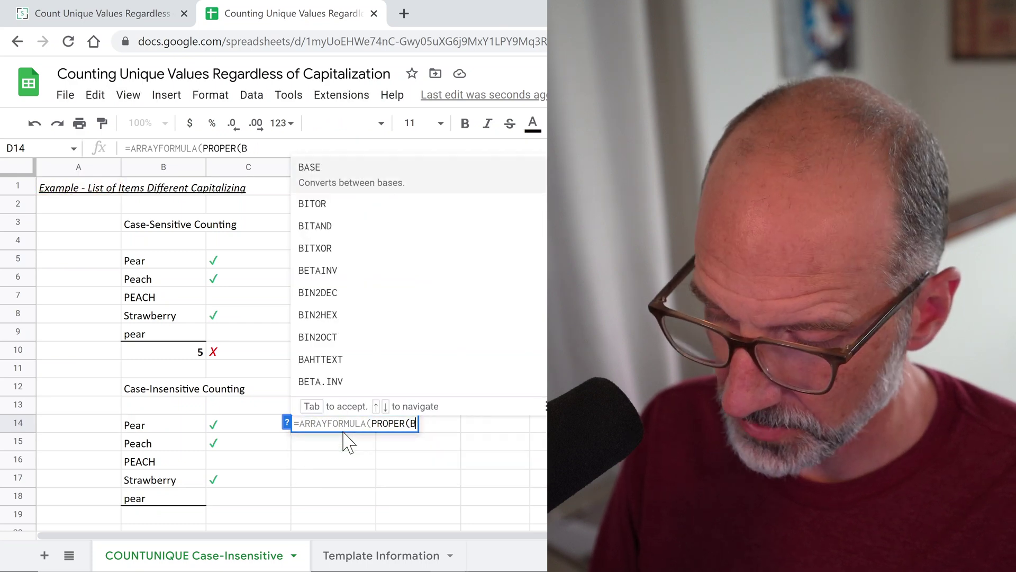
type("14:")
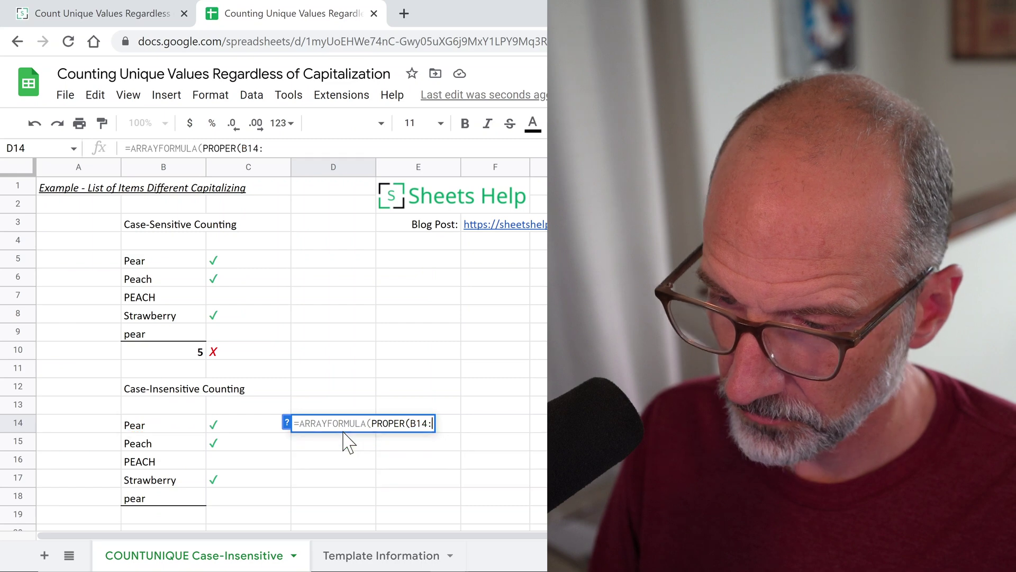
type("B18")
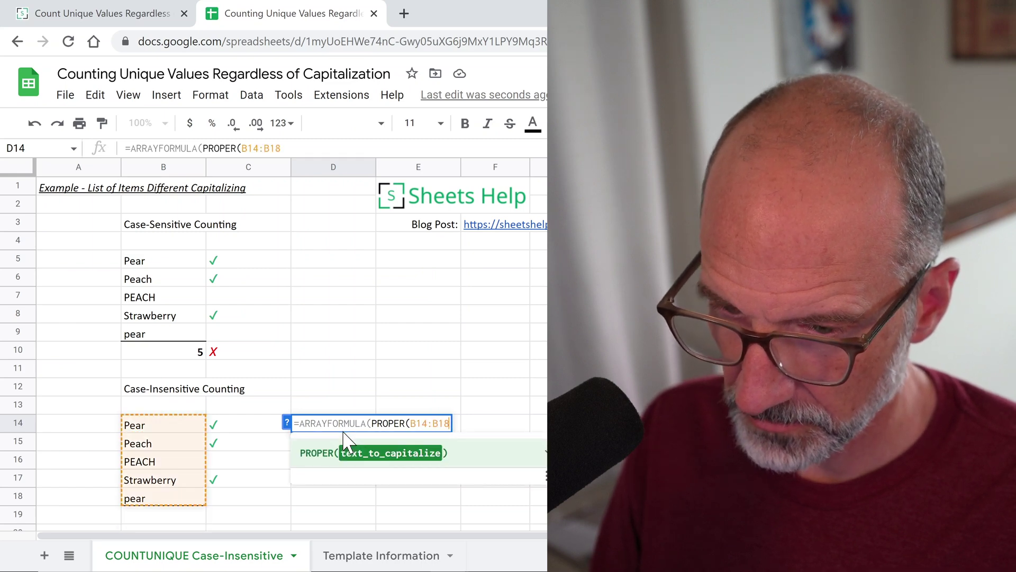
type(")")
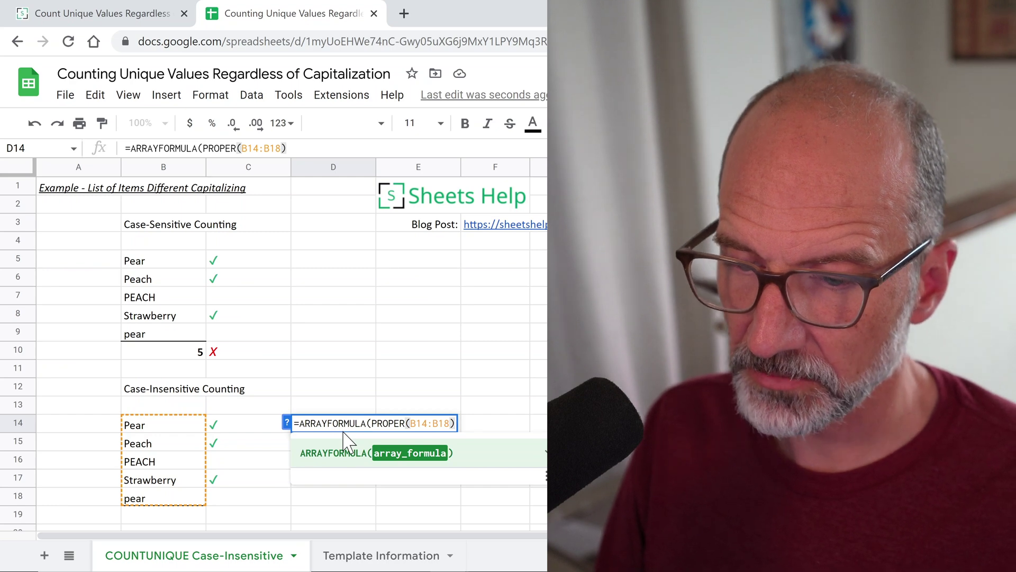
Step: Commit the ARRAYFORMULA so D14:D18 fill, then test deleting the spilled Peach in D15
key("Return")
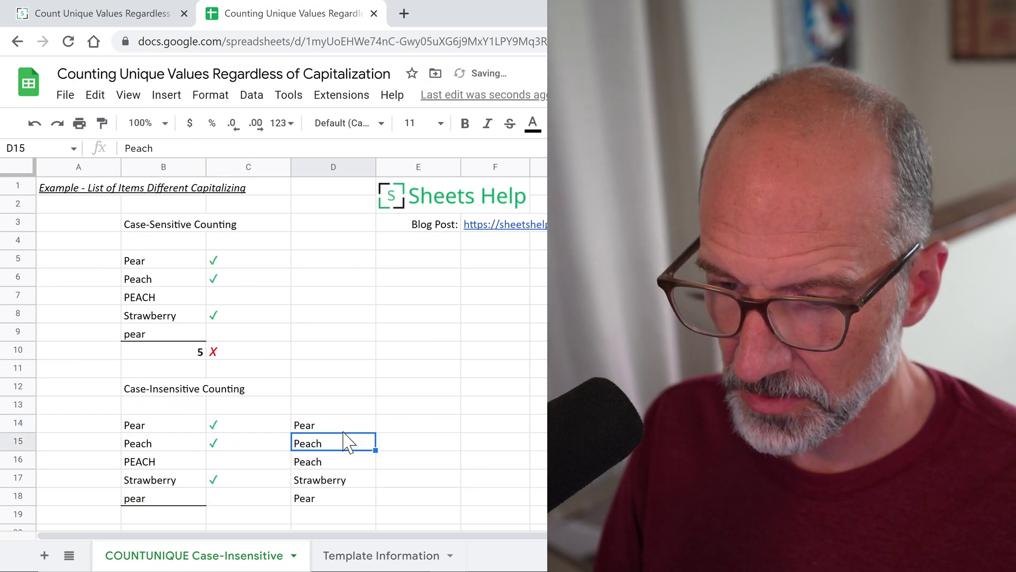
key("Up")
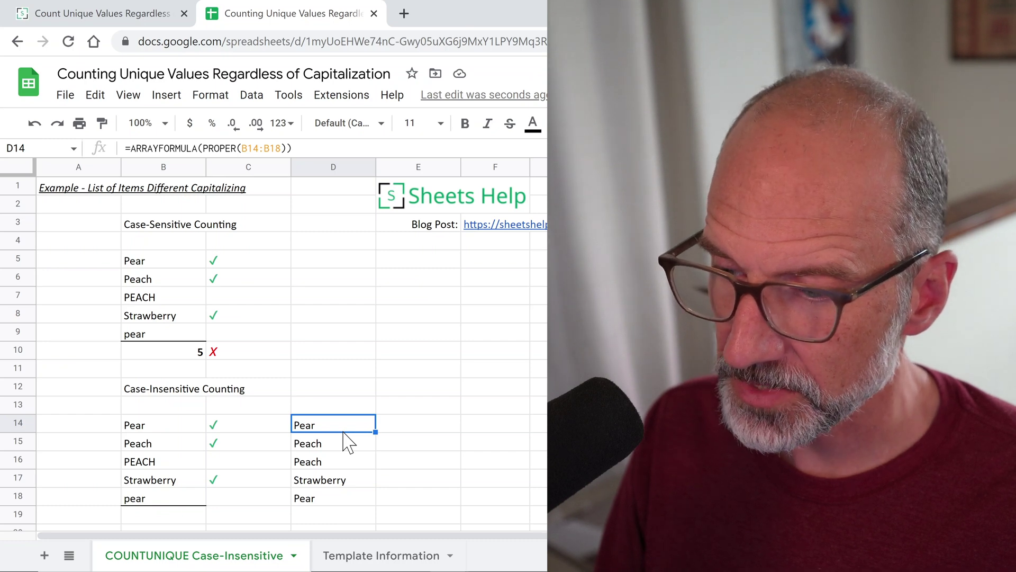
key("Down")
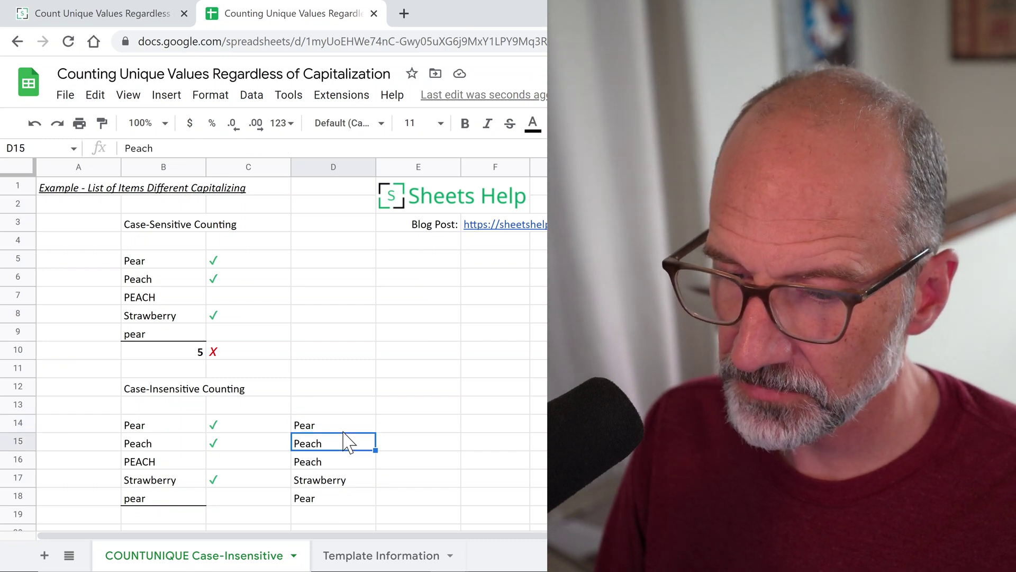
key("Delete")
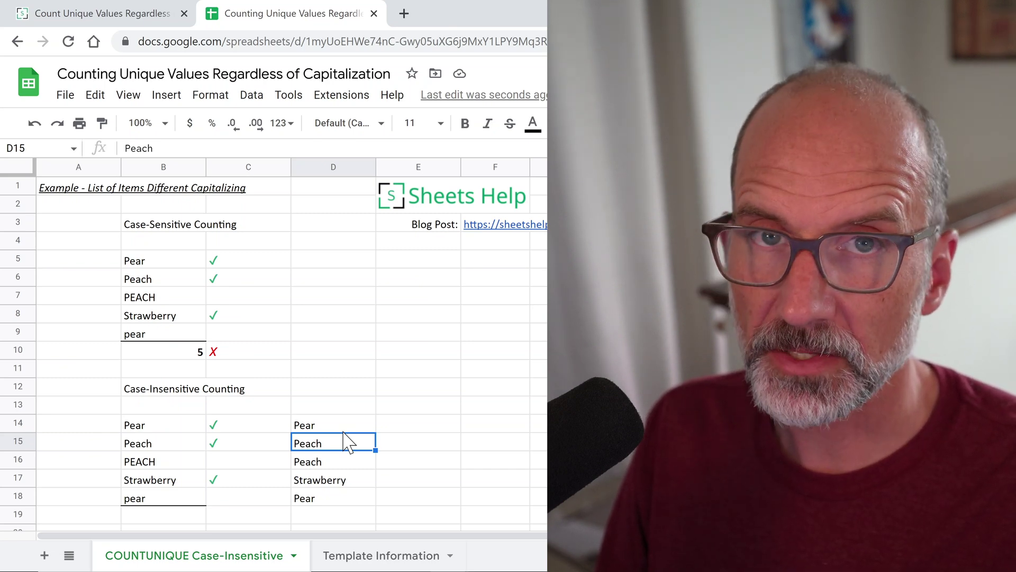
Step: Reopen D14's formula for editing with the cursor right after the equals sign
key("Up")
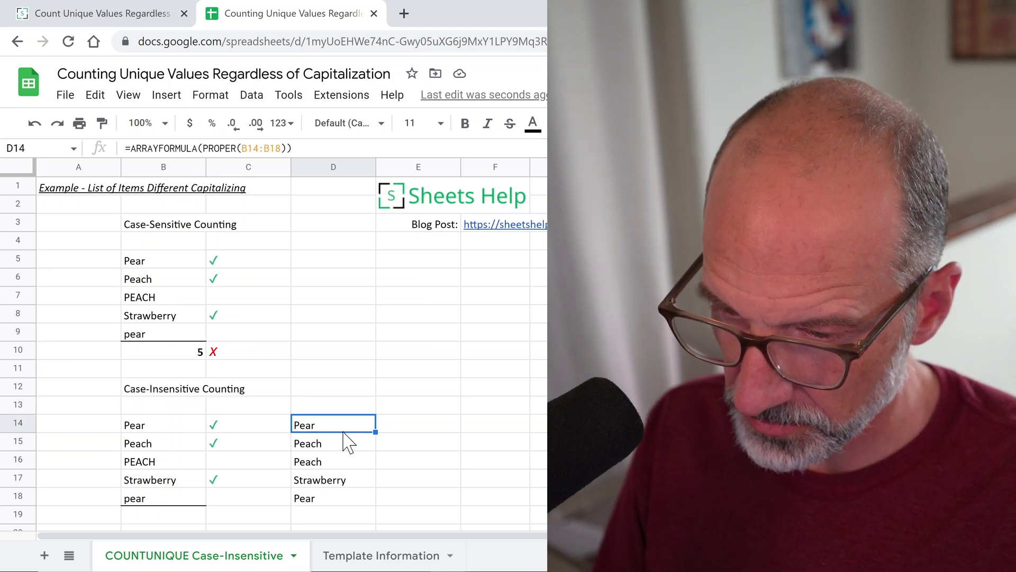
key("Return")
key("Left")
key("Left")
key("Left")
key("Left")
key("Left")
key("Left")
key("Left")
key("Left")
key("Left")
key("Left")
key("Left")
key("Left")
key("Left")
key("Left")
key("Left")
key("Left")
key("Left")
key("Left")
key("Left")
key("Left")
key("Left")
key("Left")
key("Left")
key("Left")
key("Left")
key("Left")
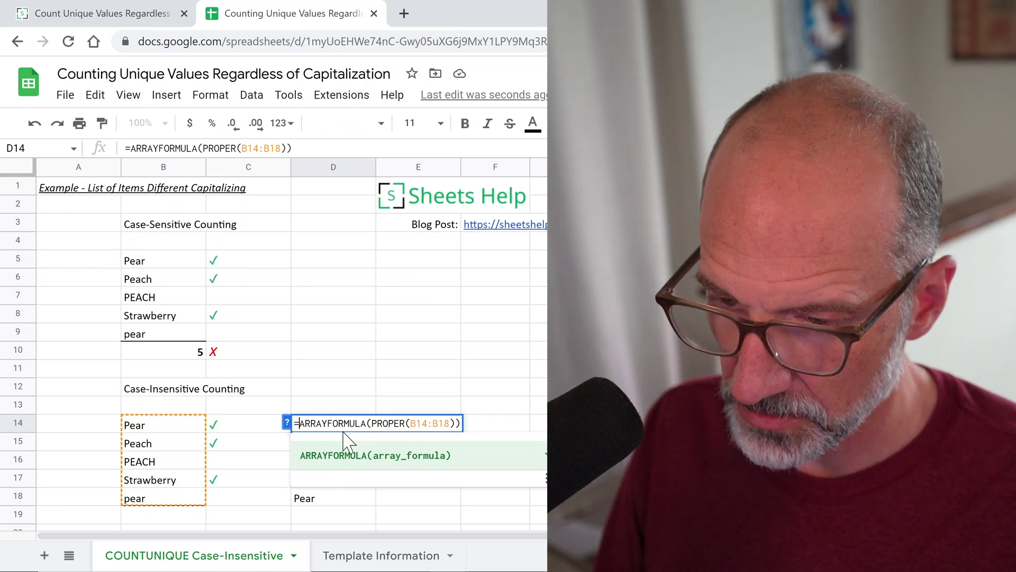
Step: Change D14 to =COUNTUNIQUE(ARRAYFORMULA(PROPER(B14:B18))) so it returns 3
type("COUNTU")
type("NI")
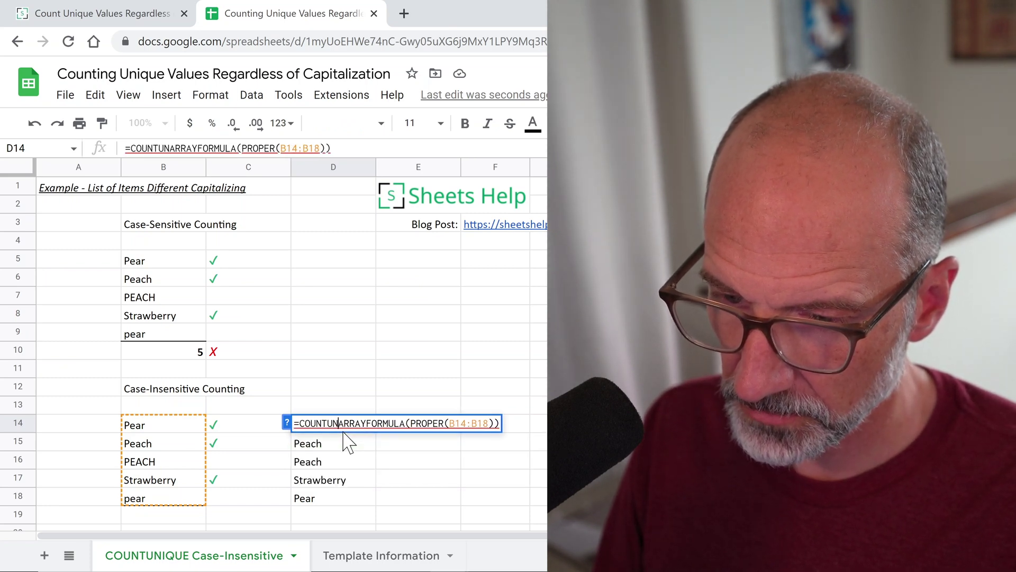
type("QUE")
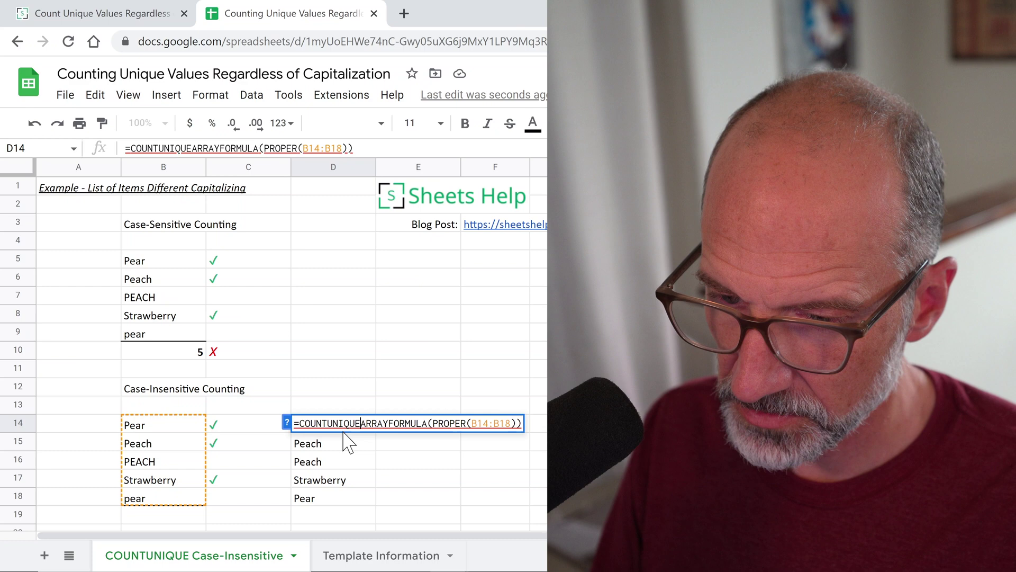
type("(")
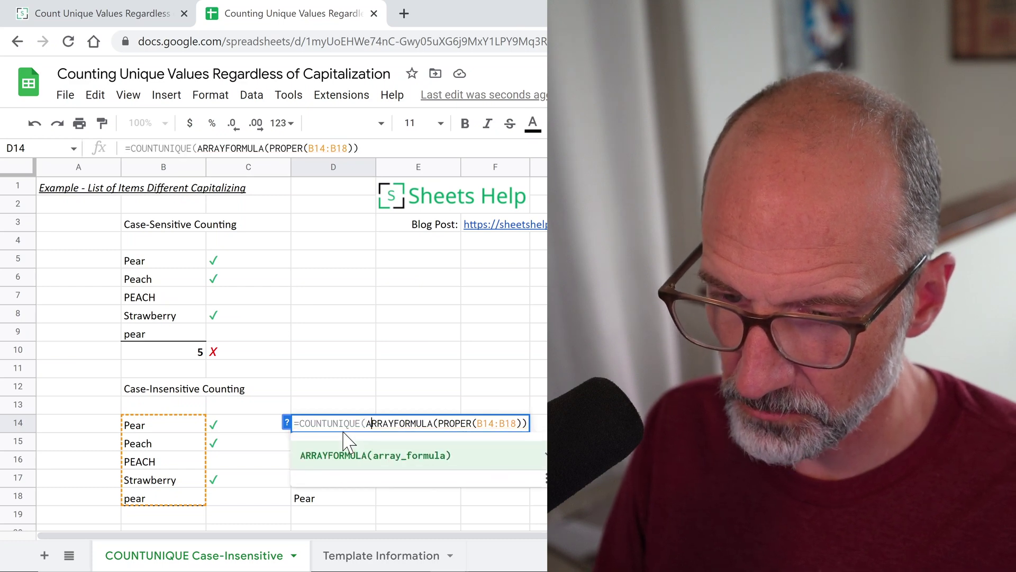
key("Right")
key("Right")
key("Right")
key("Right")
key("Right")
key("Right")
key("Right")
key("Right")
key("Right")
key("Right")
key("Right")
key("Right")
key("Right")
key("Right")
key("Right")
key("Right")
key("Right")
key("Right")
key("Right")
key("Right")
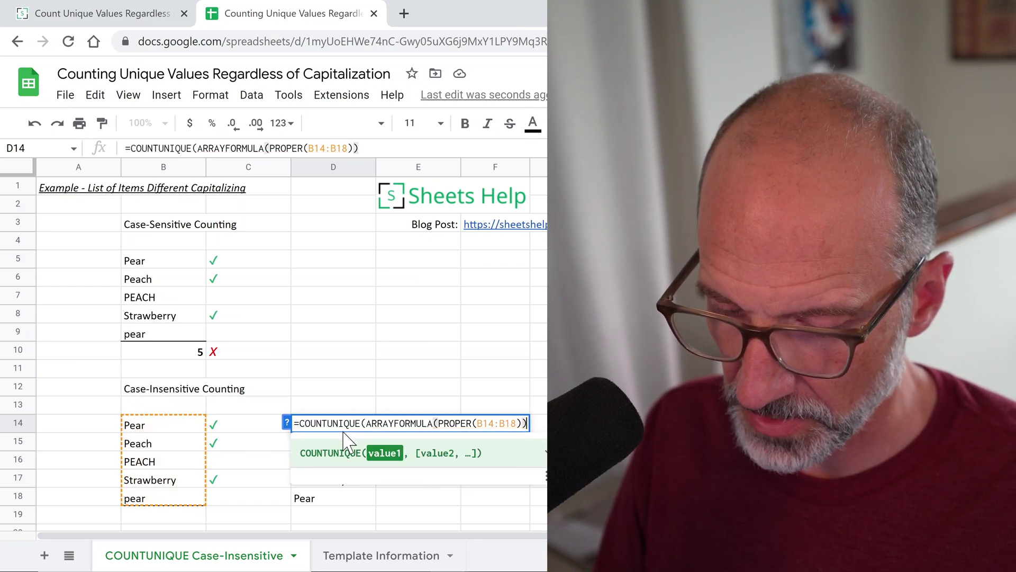
type(")")
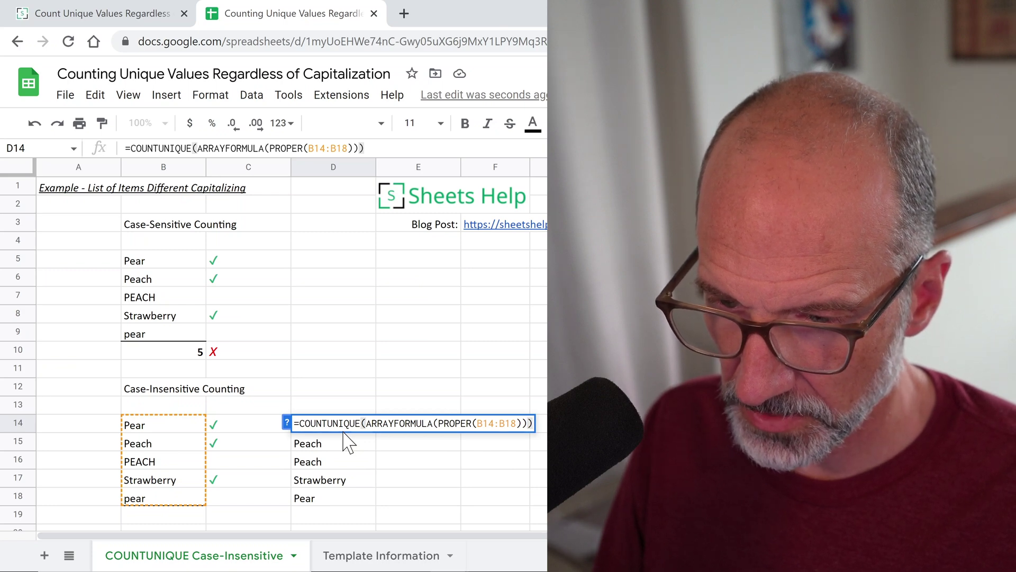
key("Return")
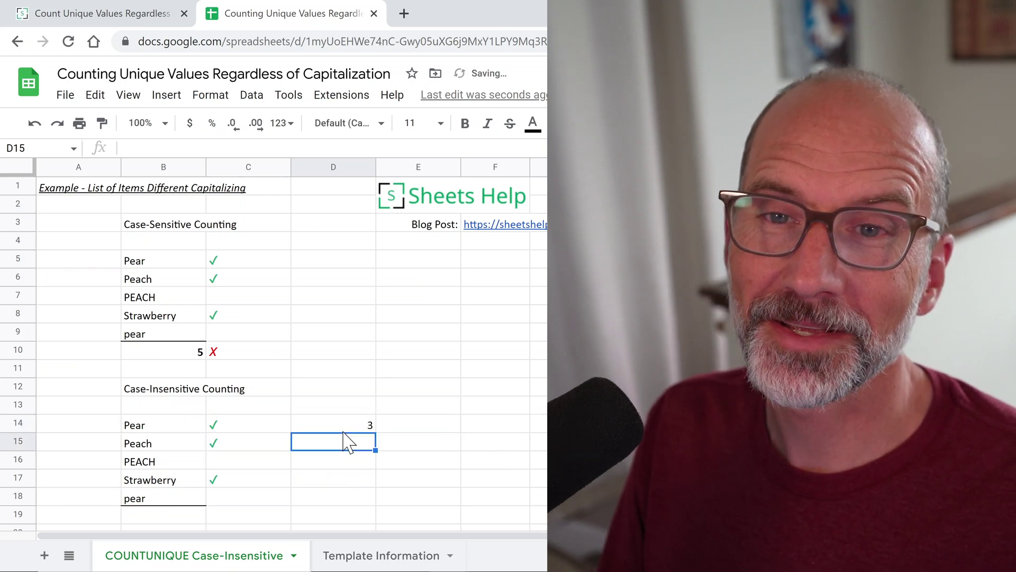